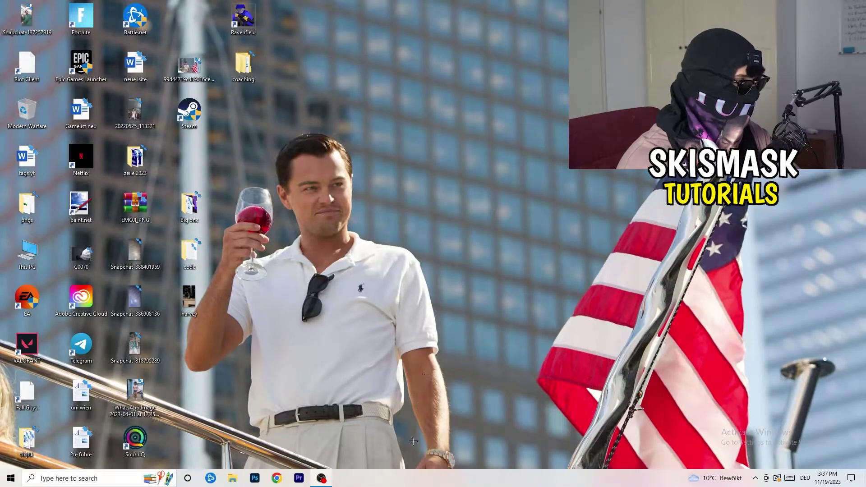
Open Task Manager and try to end the Antimalware Service Executable background process
right_click(426, 479)
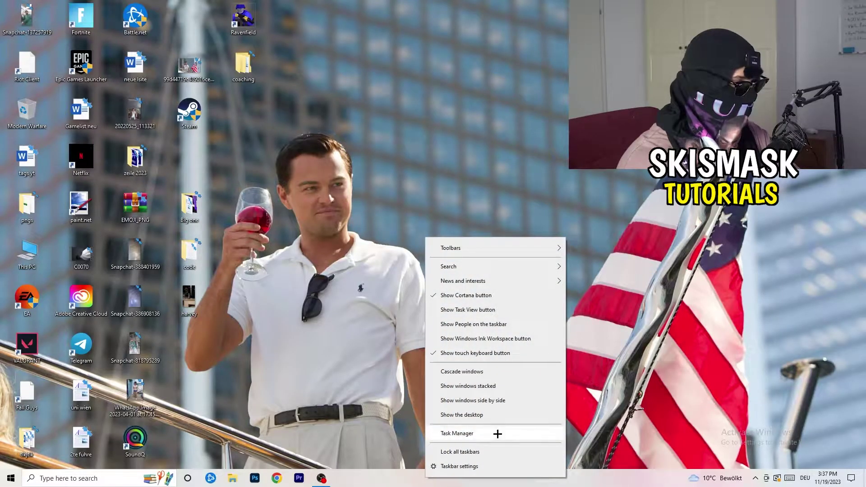
click(487, 433)
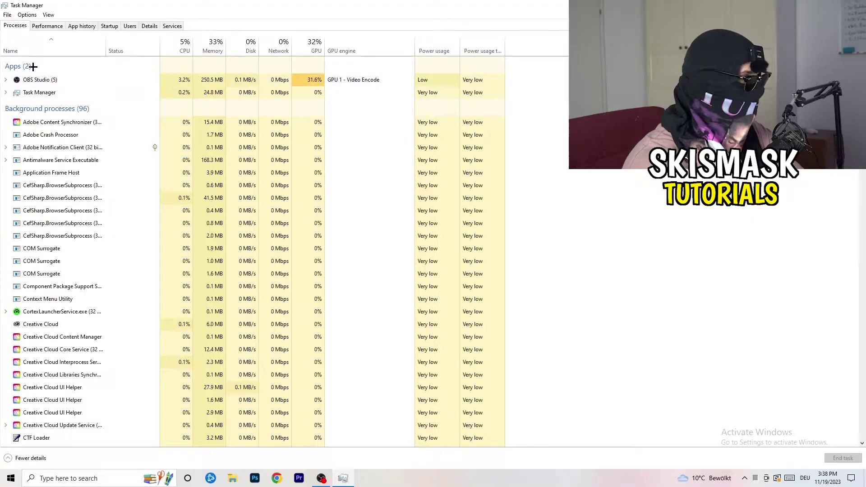
click(39, 126)
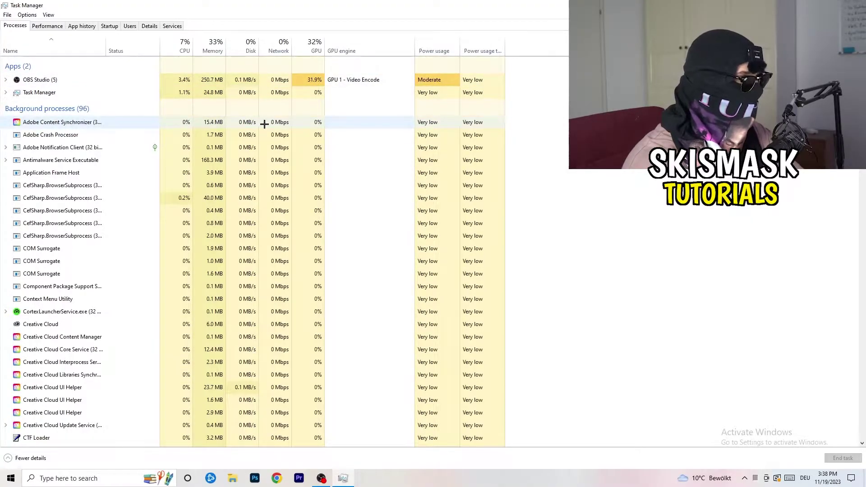
right_click(204, 161)
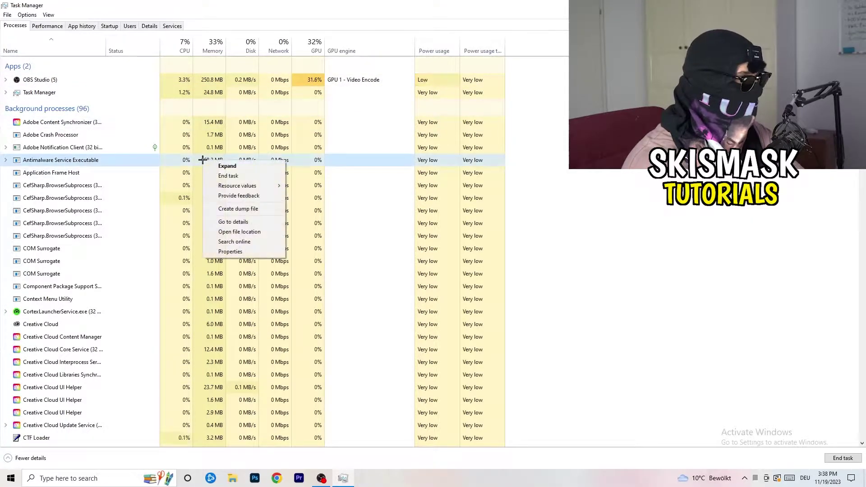
click(250, 175)
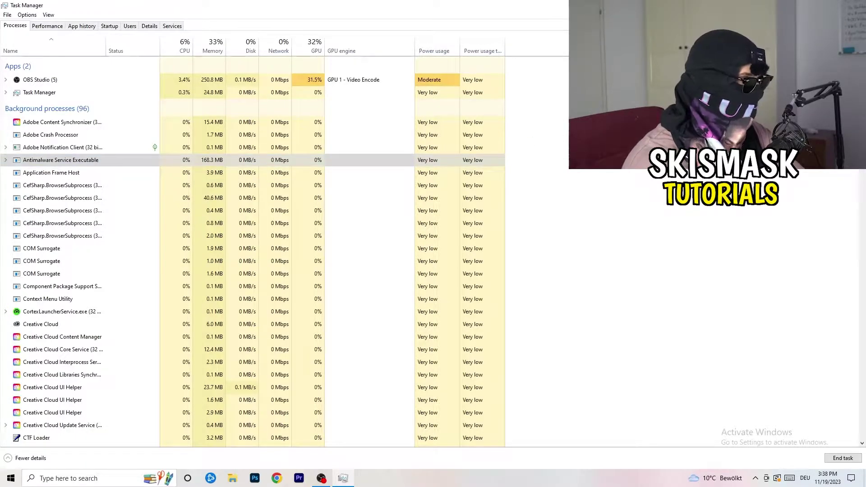
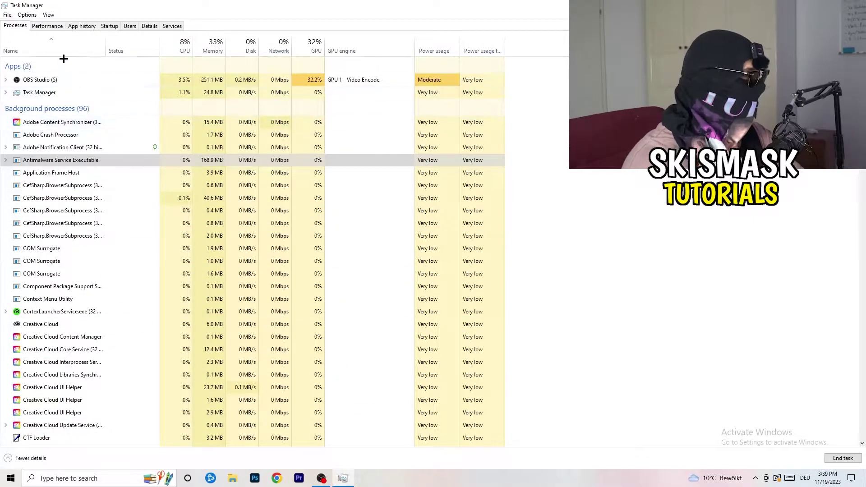
Examine the startup options of Dropbox, EA and File Association Helper, and view the performance graphs
click(110, 26)
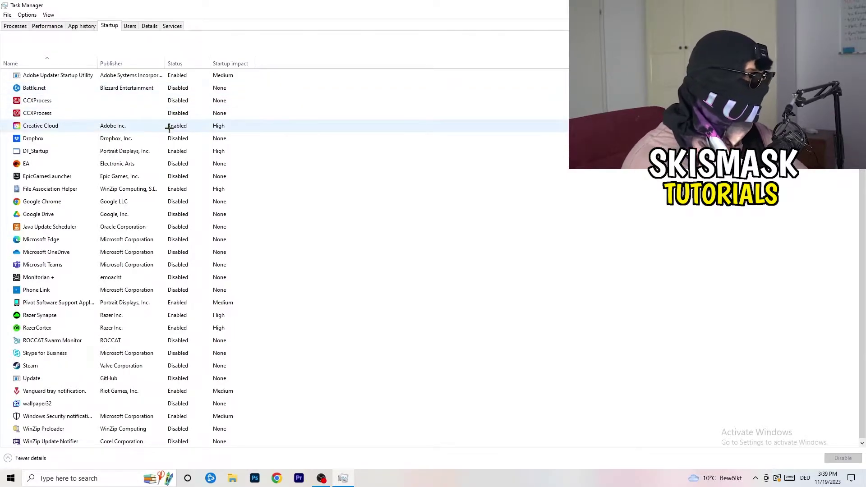
right_click(181, 137)
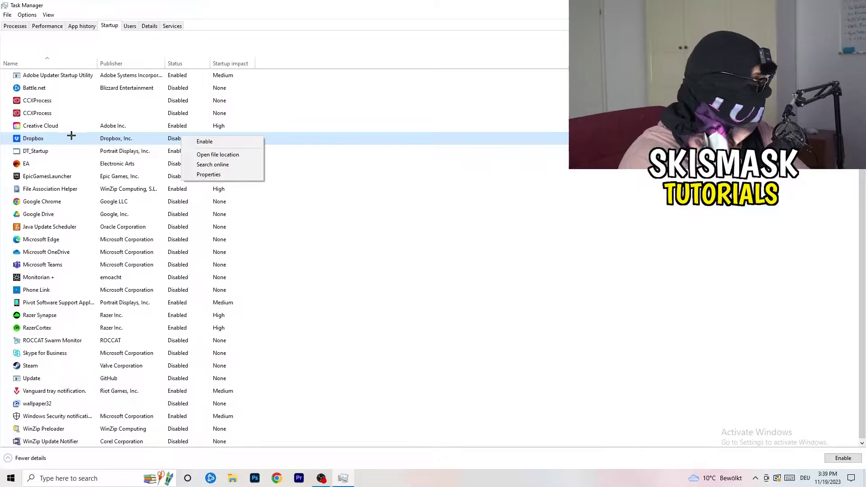
right_click(86, 166)
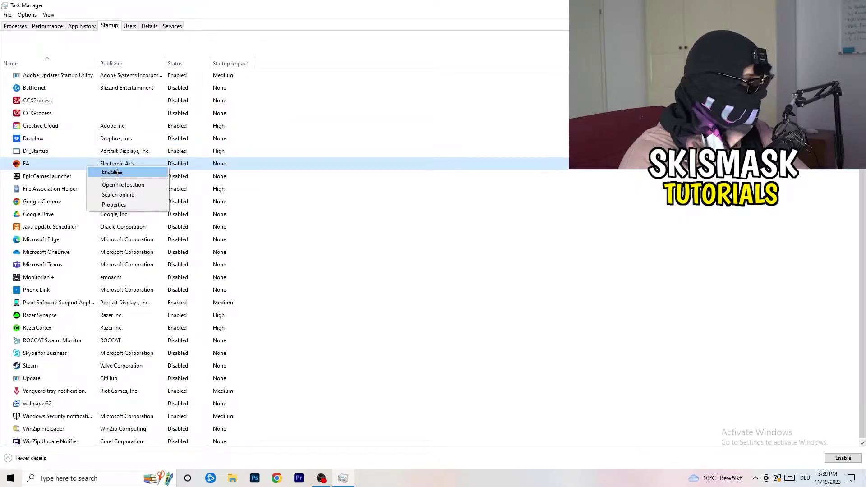
click(577, 235)
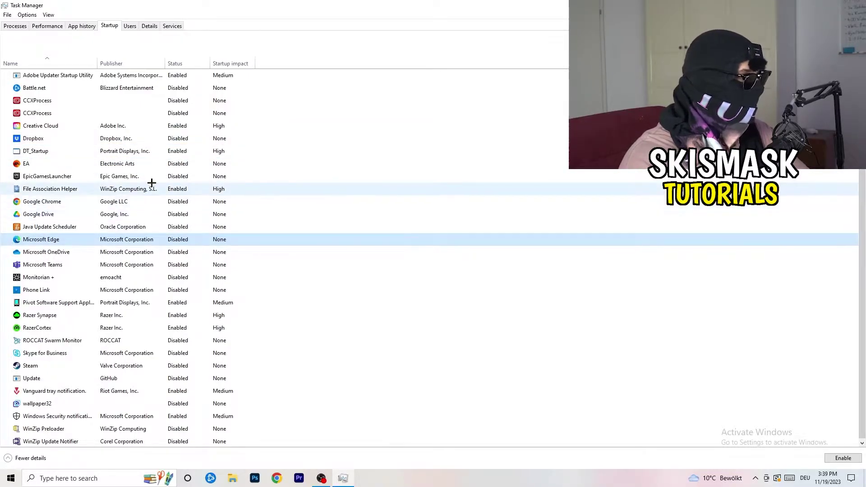
right_click(178, 190)
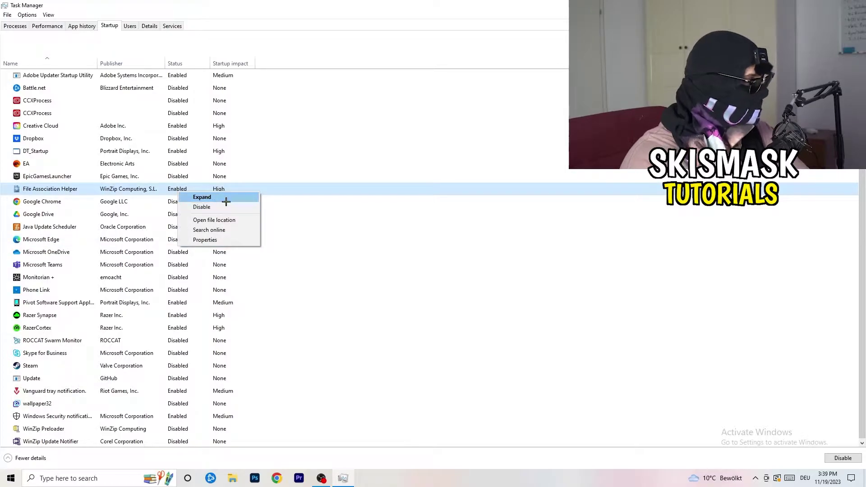
click(191, 228)
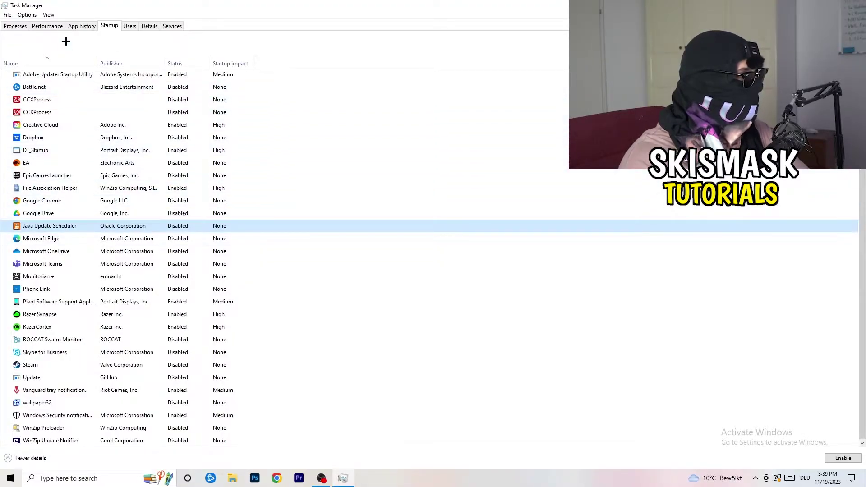
click(48, 26)
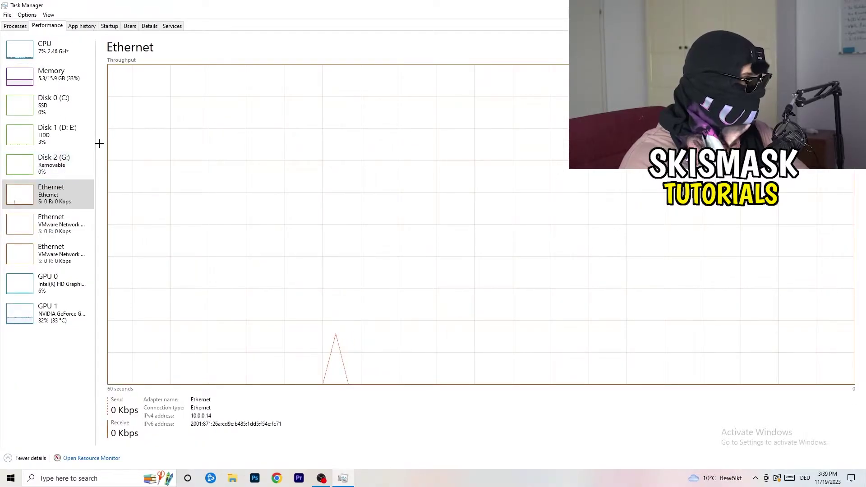
Examine the priority options of the Dropbox crash handler in the detailed process list, and close Task Manager
click(151, 26)
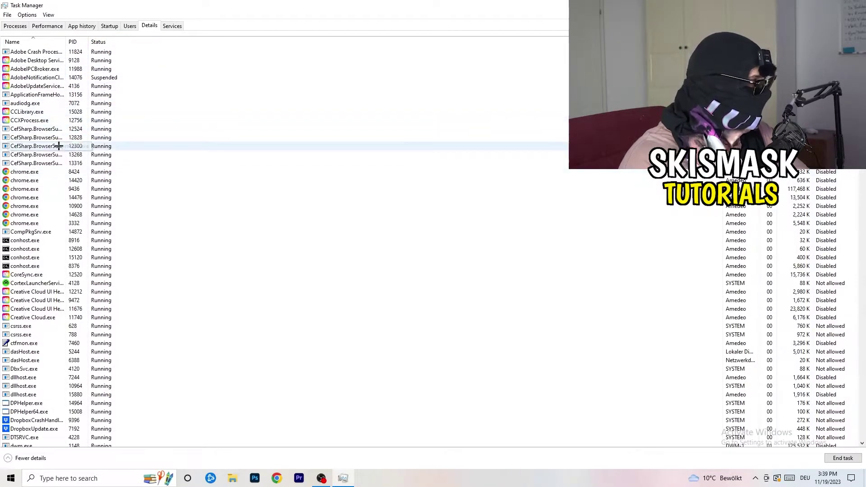
scroll(93, 214, down, 3)
scroll(72, 216, down, 3)
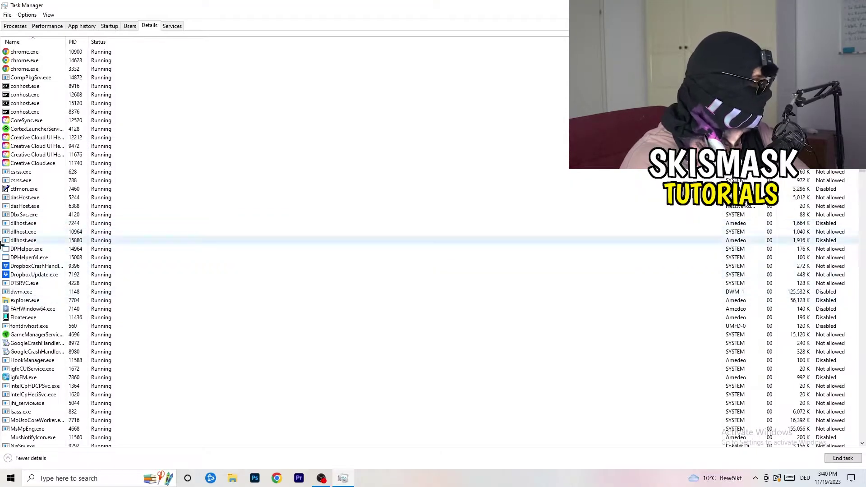
right_click(45, 267)
right_click(71, 266)
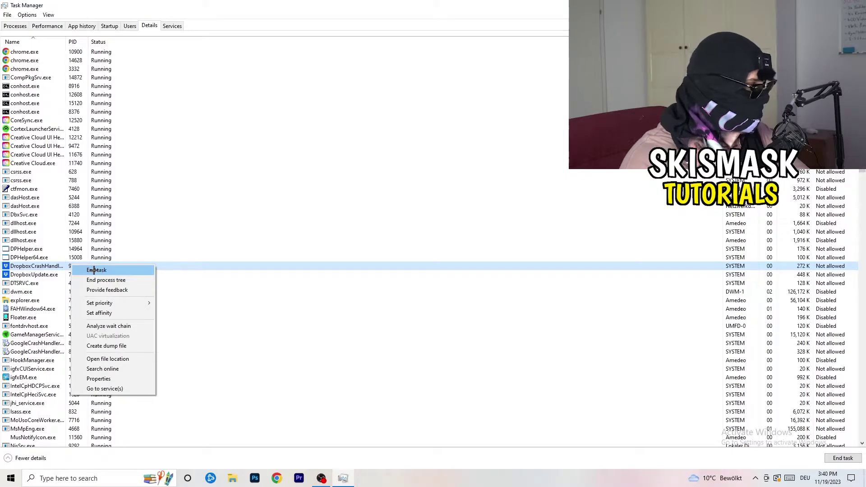
right_click(68, 266)
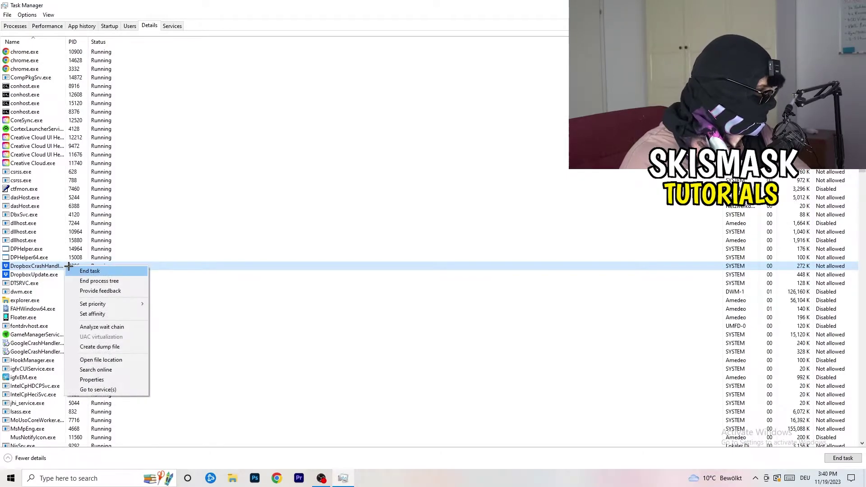
mouse_move(108, 304)
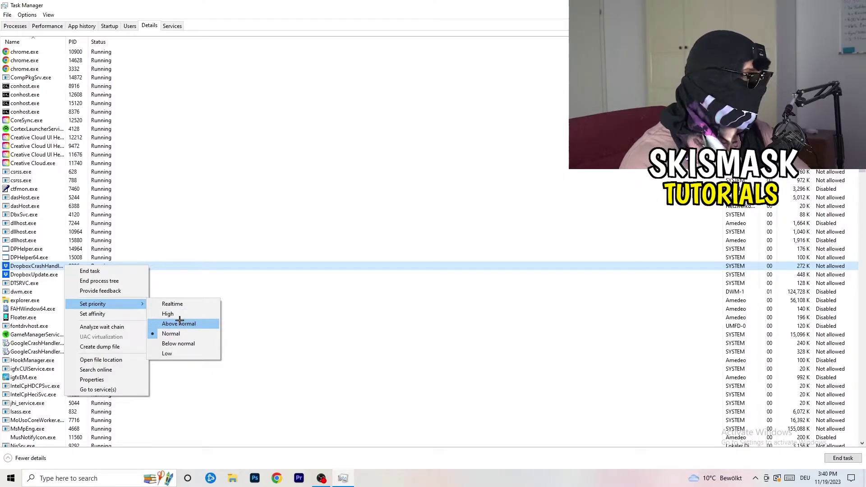
click(433, 7)
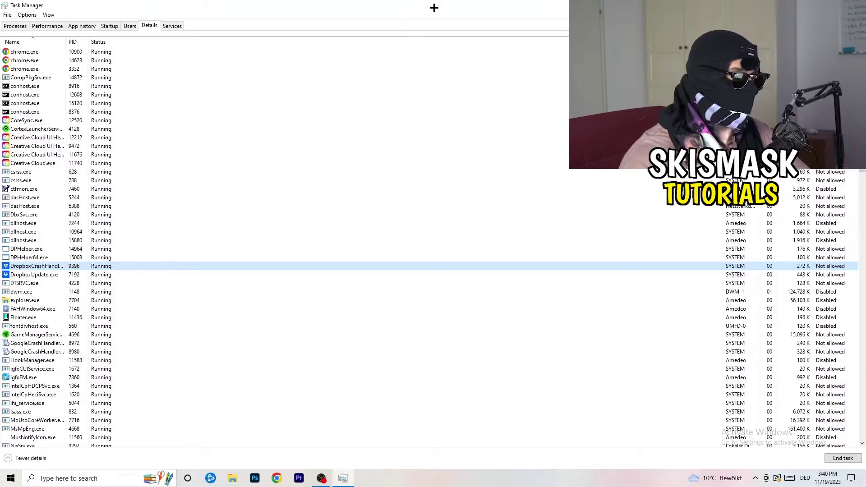
key(alt+F4)
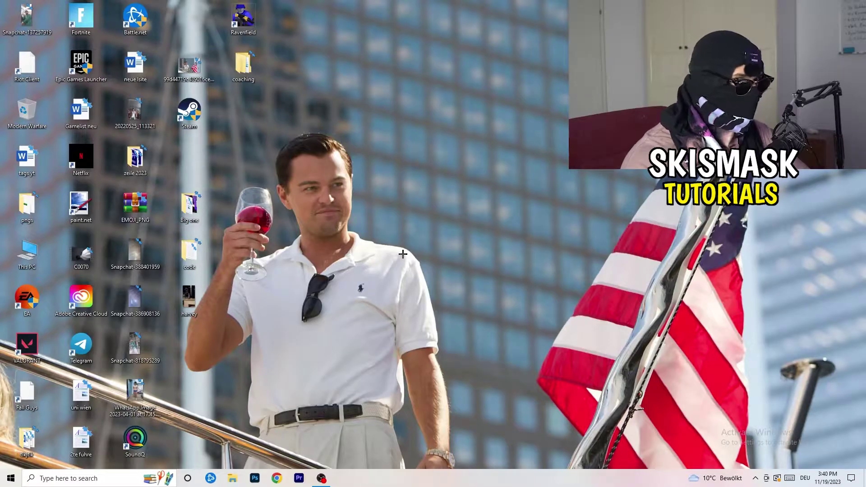
Open Windows Settings and go to the system display settings
key(super)
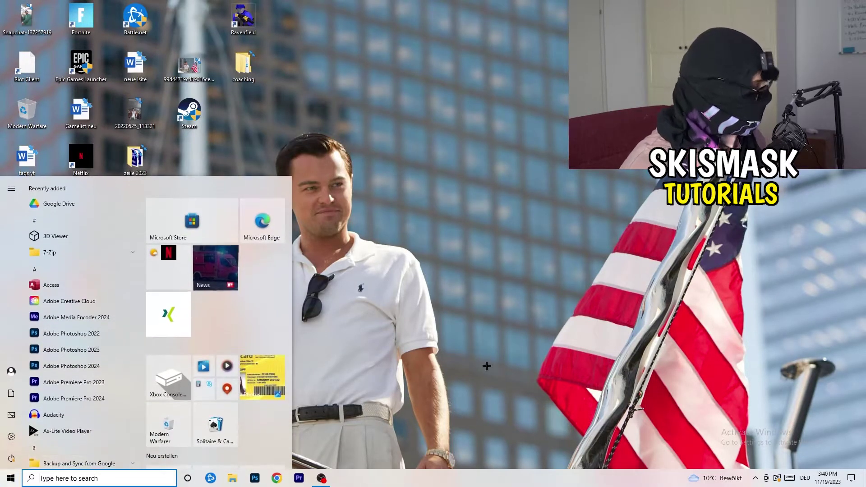
text(sett)
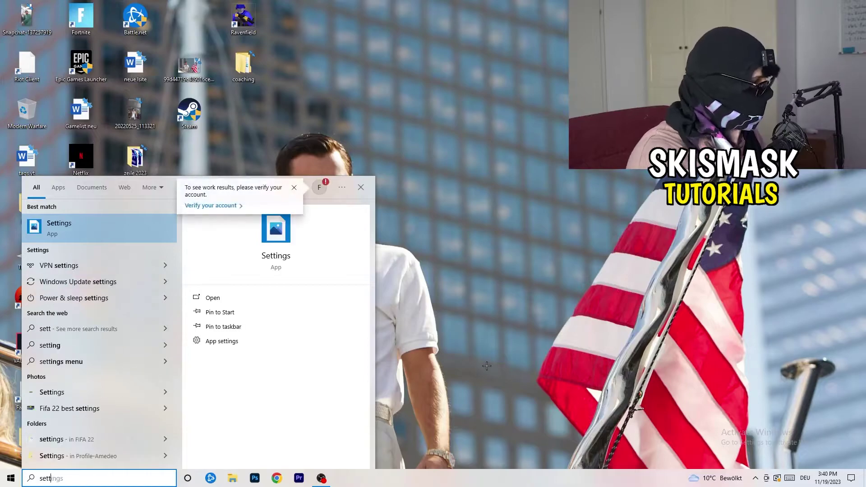
key(Return)
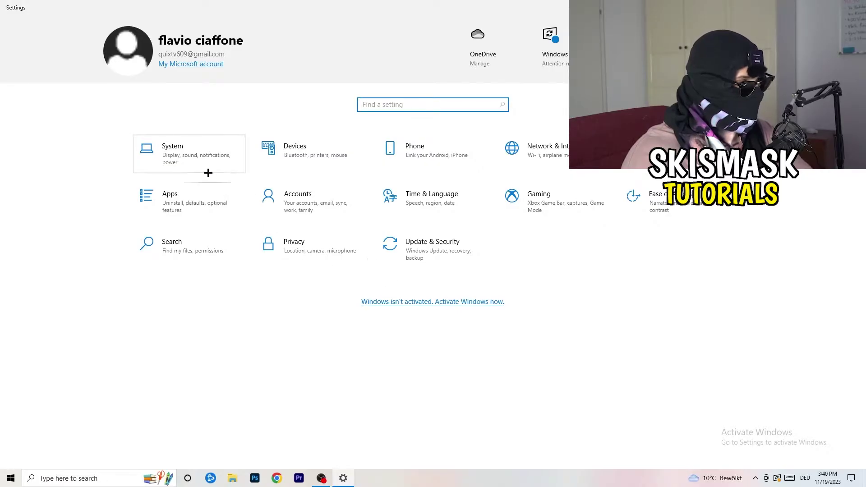
click(196, 161)
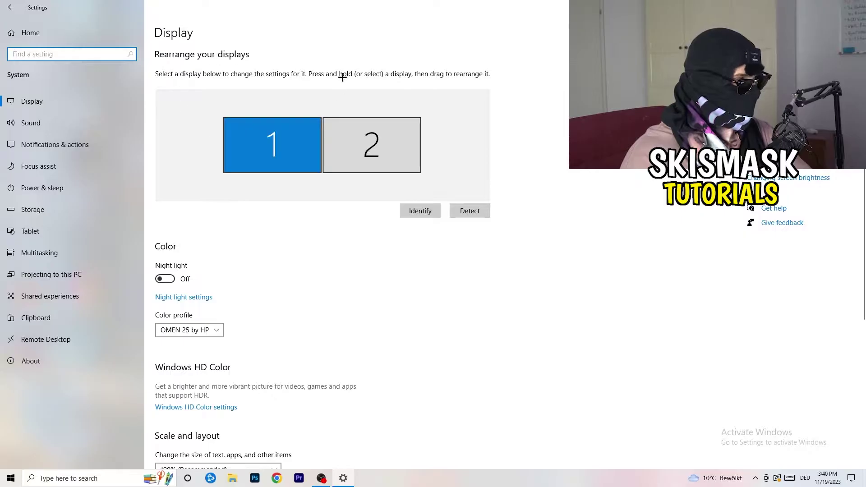
click(175, 36)
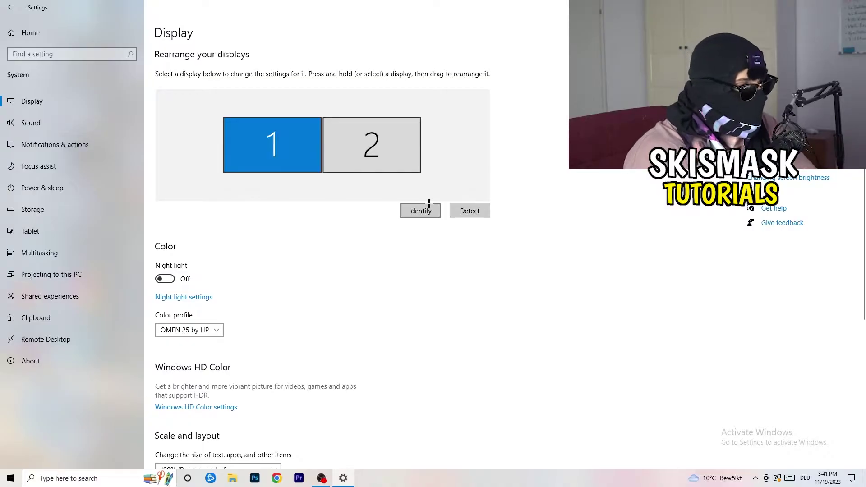
Set the size of text, apps and other items to 100% (Recommended)
scroll(306, 248, down, 3)
scroll(307, 248, up, 3)
scroll(306, 248, down, 1)
scroll(306, 249, down, 3)
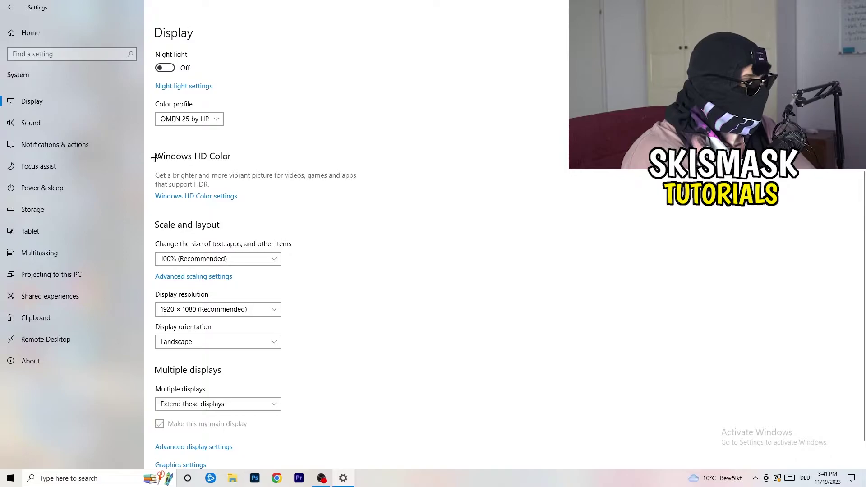
click(266, 258)
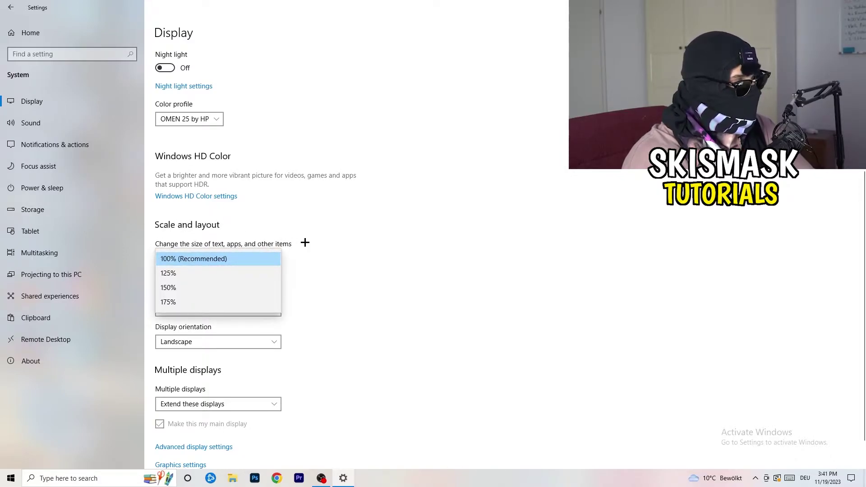
click(218, 259)
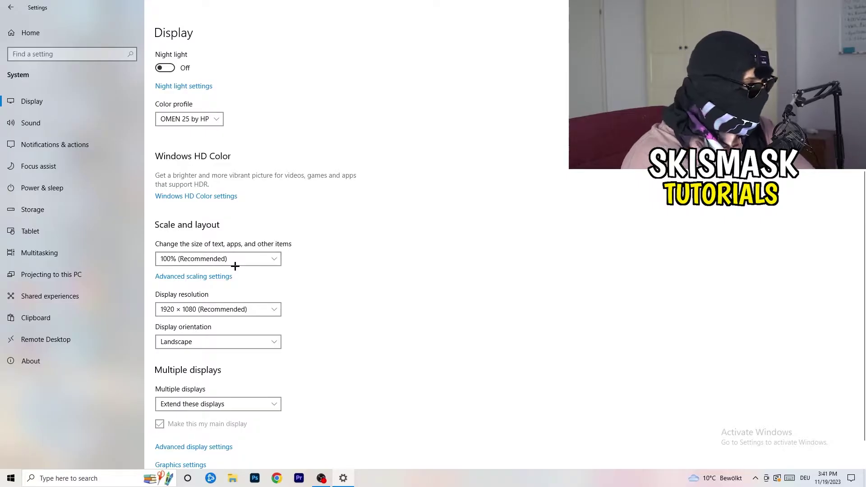
Check the available scaling and display resolution choices without changing them
scroll(239, 264, down, 1)
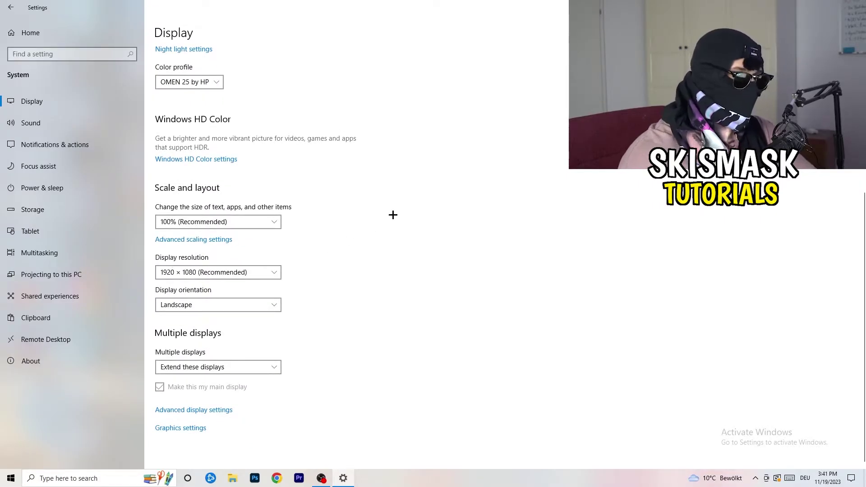
key(space)
key(Escape)
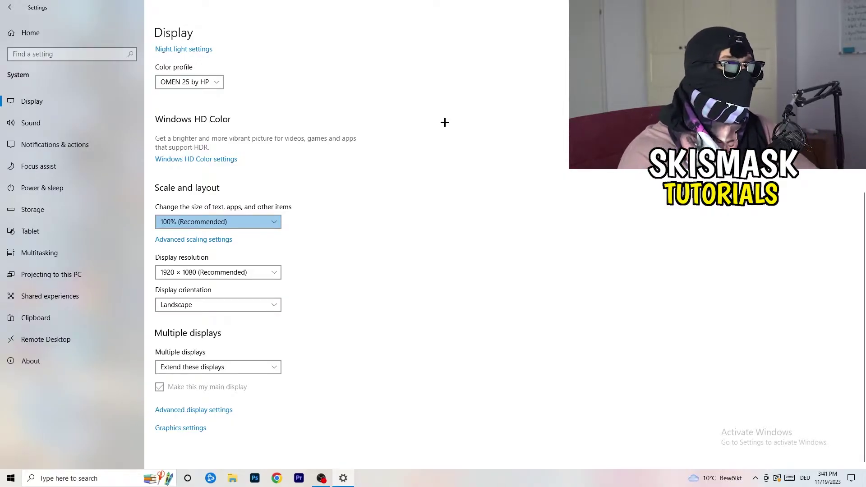
click(273, 266)
click(313, 256)
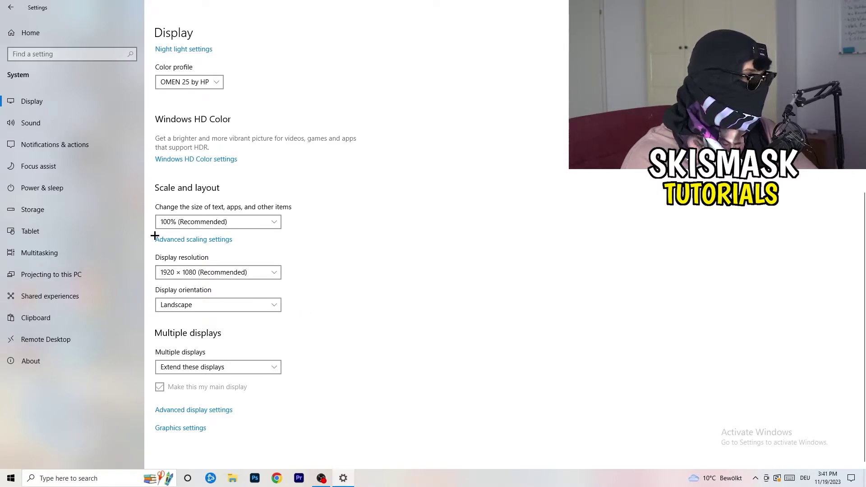
Open the Storage Sense configuration and turn off deleting temporary files that apps aren't using
click(64, 206)
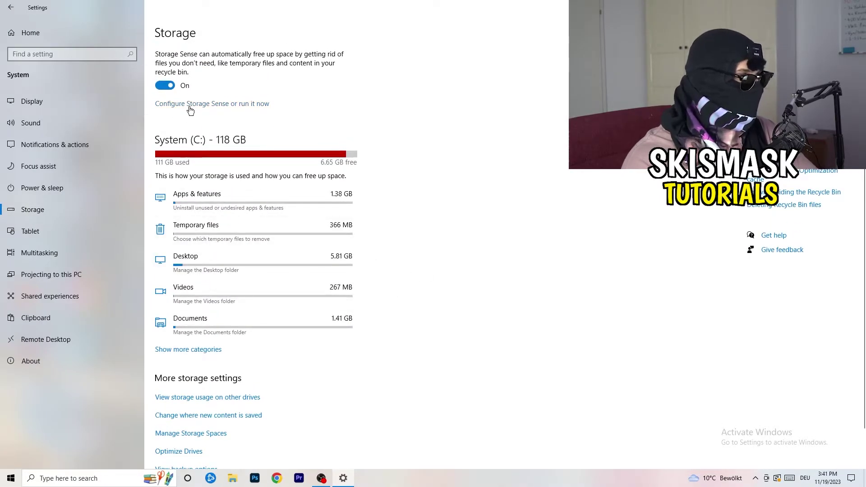
click(188, 104)
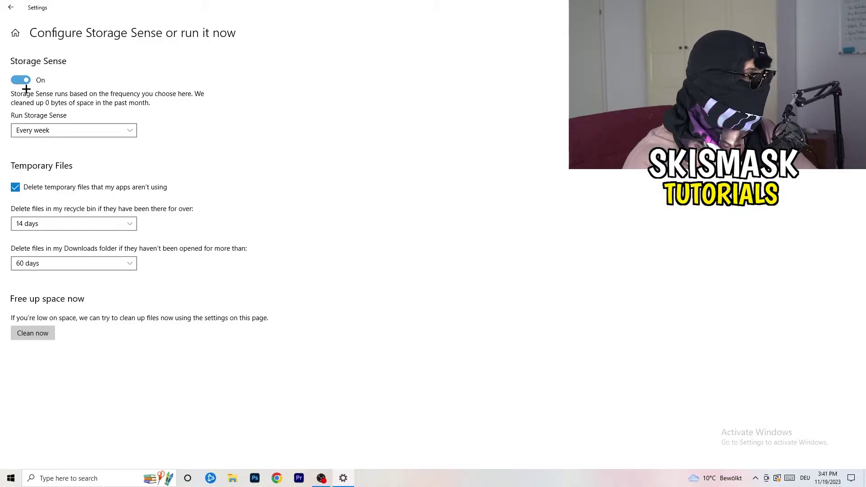
click(33, 129)
click(228, 114)
click(70, 192)
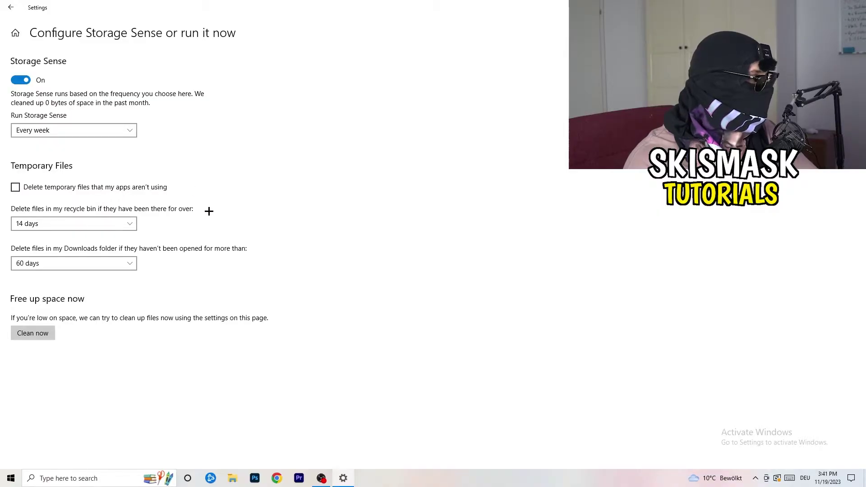
click(53, 221)
click(117, 269)
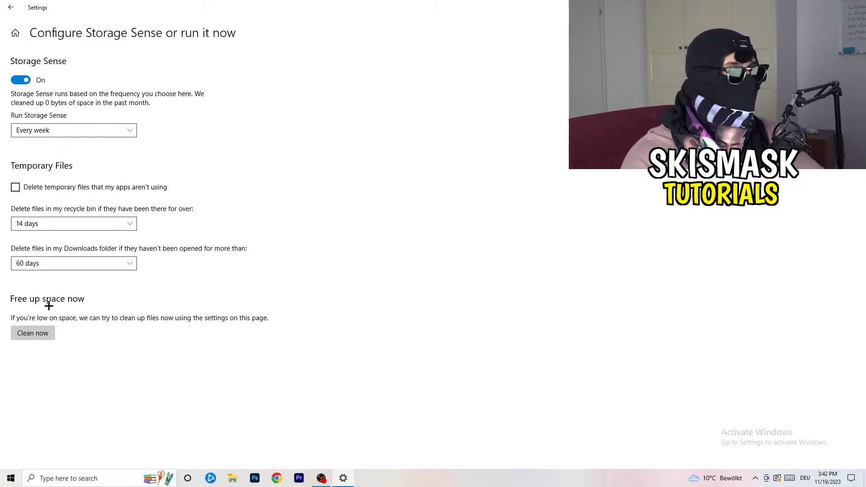
Review the available power plans in Power Options, including the additional plans, and close Power Options and Settings
click(2, 11)
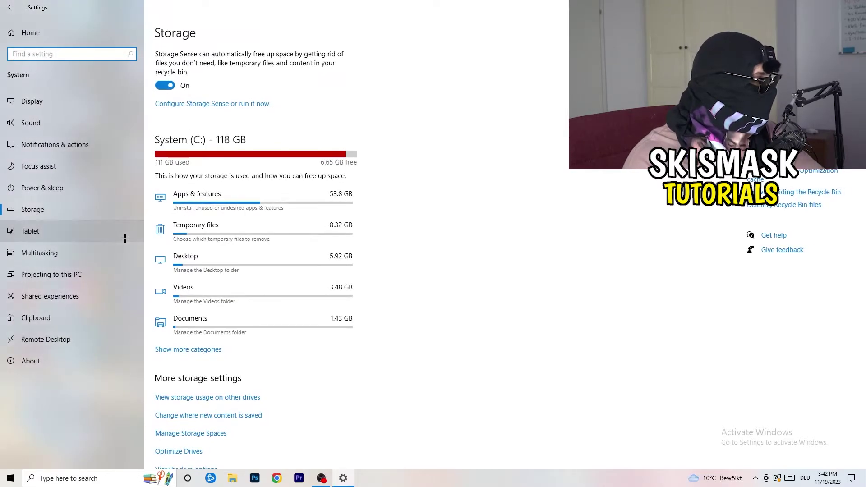
click(99, 192)
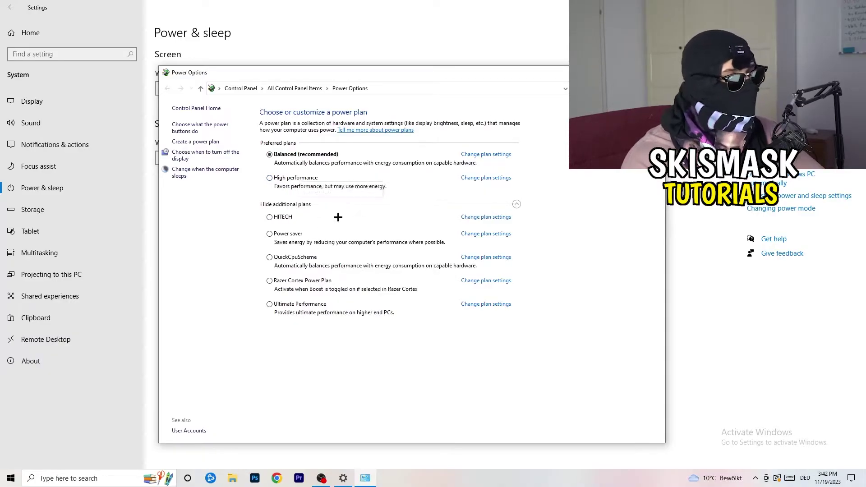
click(517, 204)
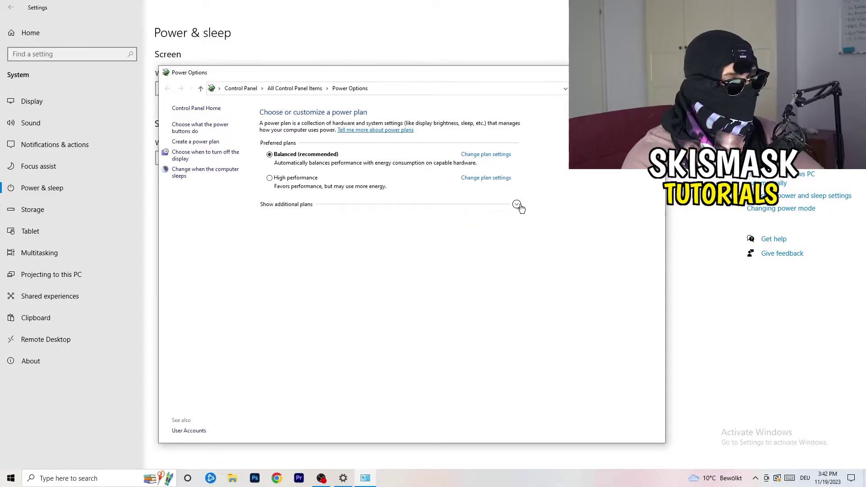
click(517, 204)
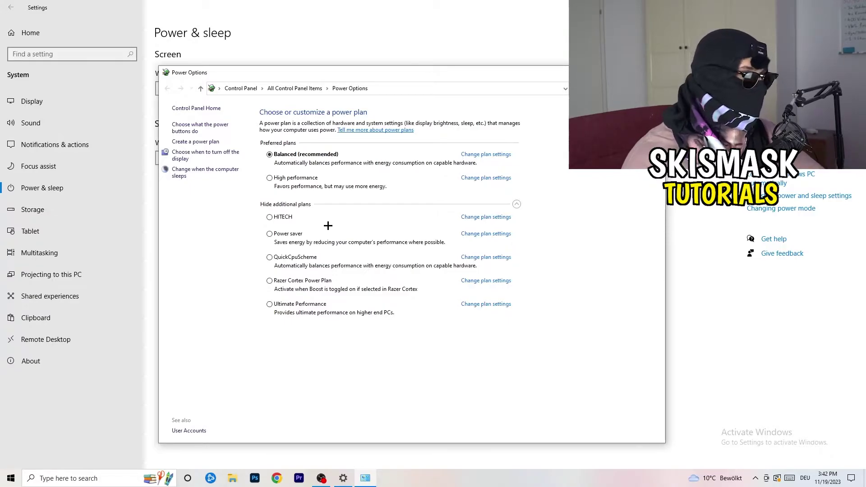
key(alt+F4)
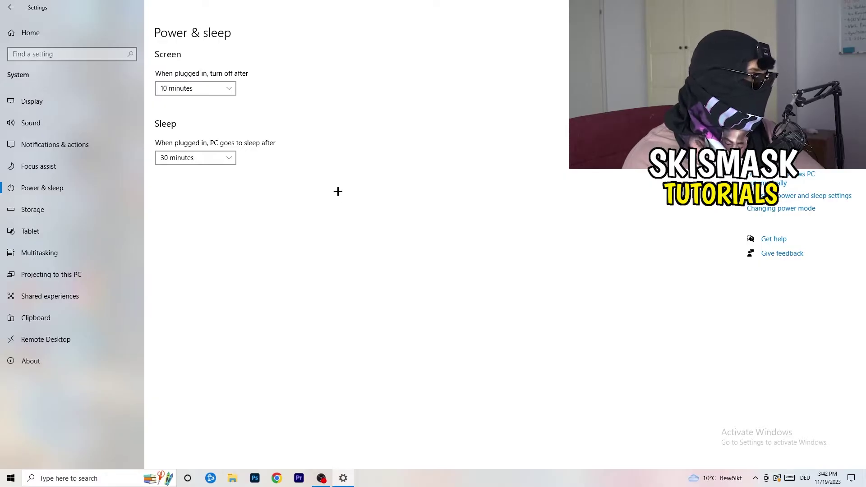
key(alt+F4)
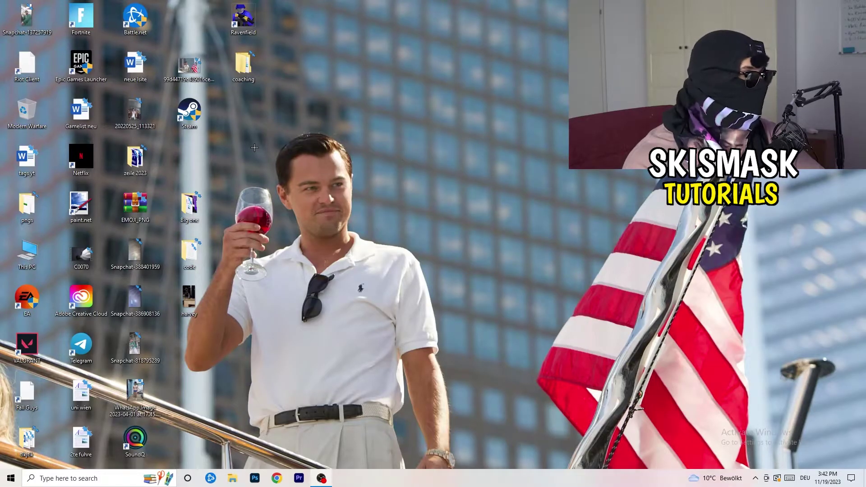
Move the Steam shortcut to an empty area of the desktop and open its compatibility properties
drag(189, 113, 460, 158)
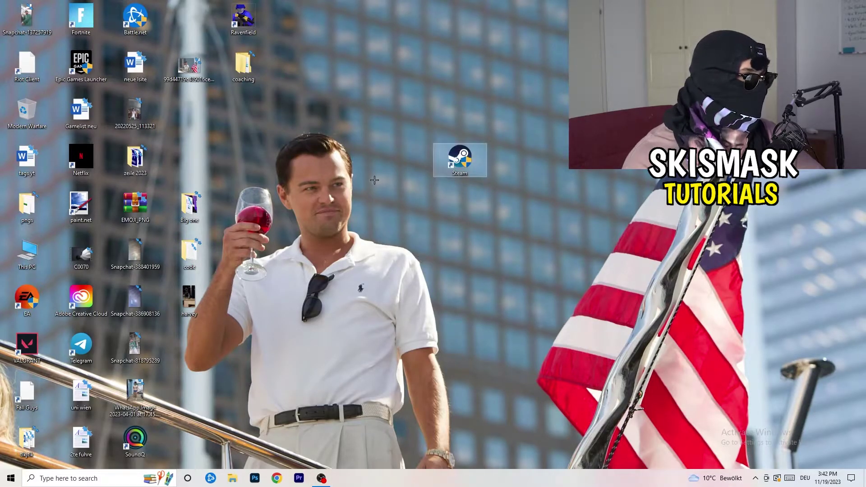
right_click(453, 162)
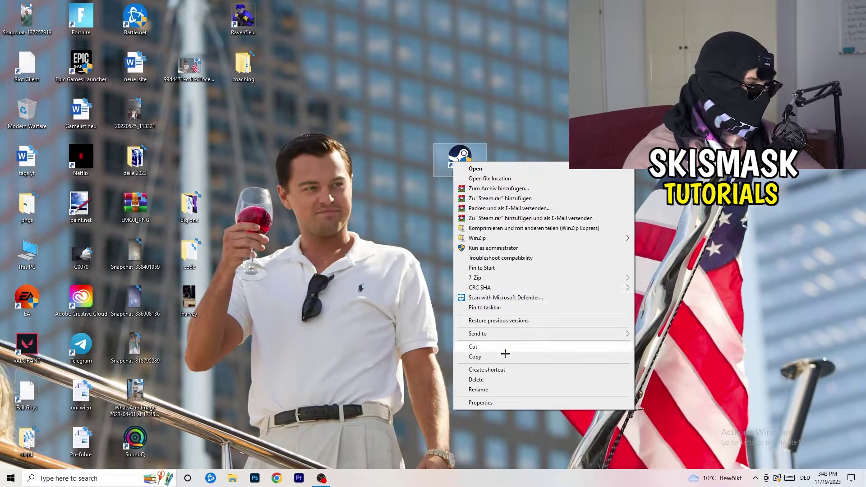
click(496, 403)
drag(510, 170, 421, 128)
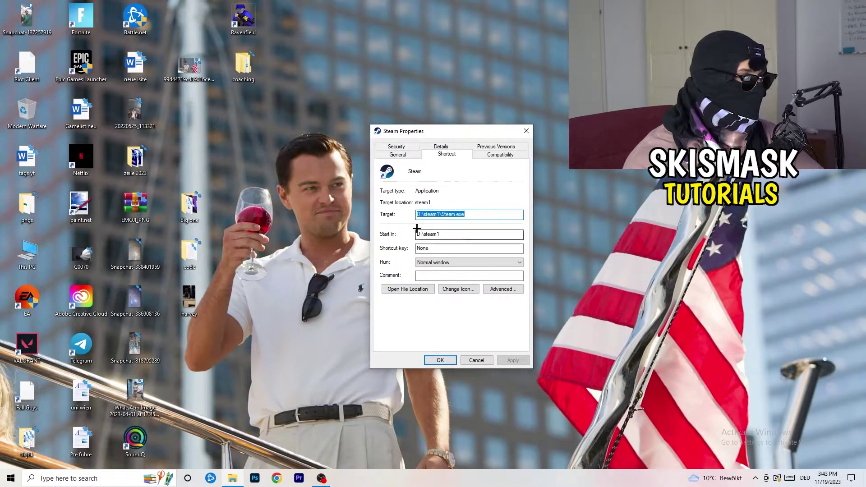
click(500, 155)
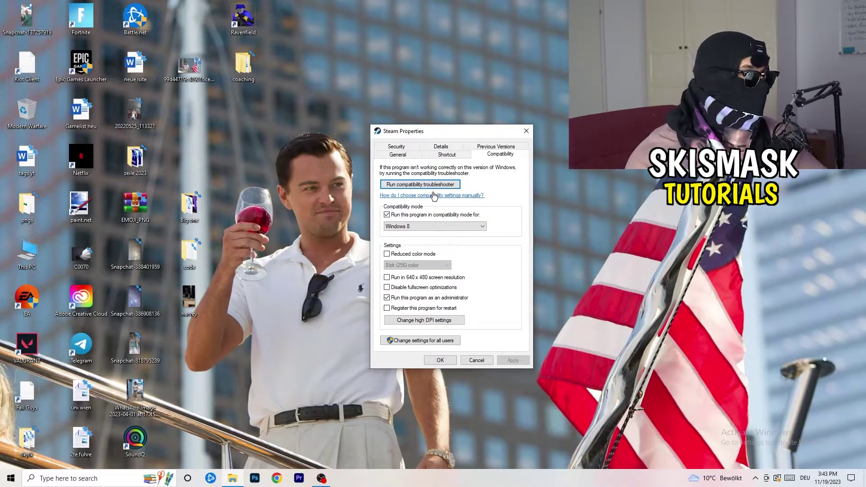
Set the Steam shortcut to run in compatibility mode for Windows 8, apply the properties and reposition the shortcut on the desktop
click(472, 213)
click(390, 215)
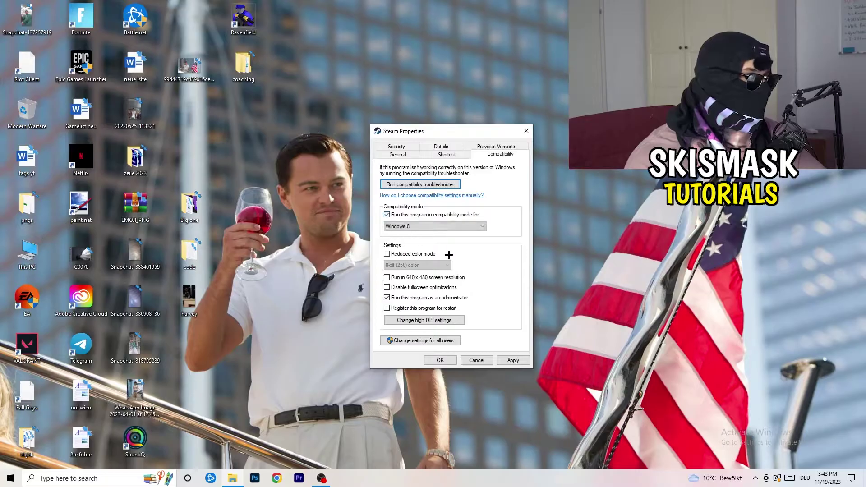
click(423, 226)
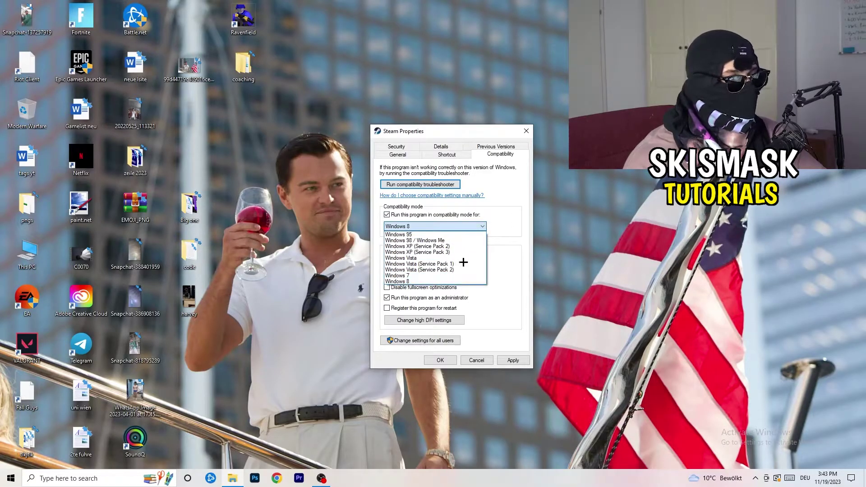
click(497, 262)
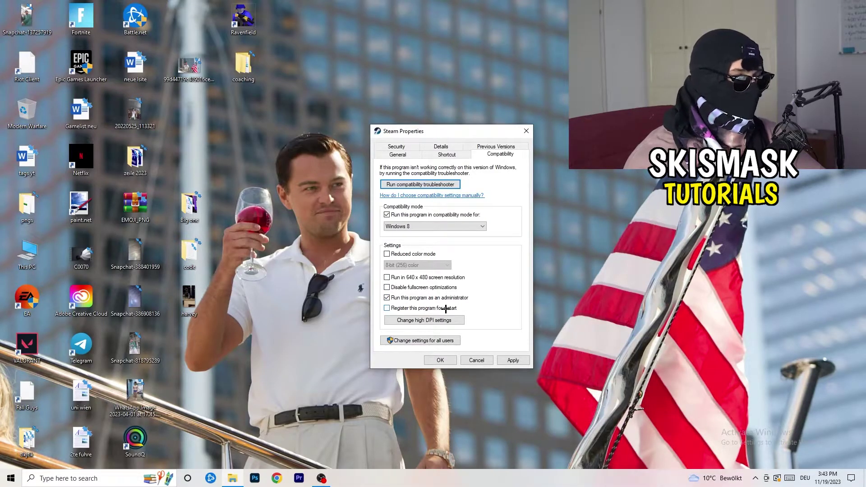
click(510, 361)
click(440, 360)
mouse_move(455, 154)
mouse_down()
mouse_move(383, 186)
mouse_move(422, 169)
mouse_move(506, 157)
mouse_move(528, 169)
mouse_up()
drag(453, 123, 536, 203)
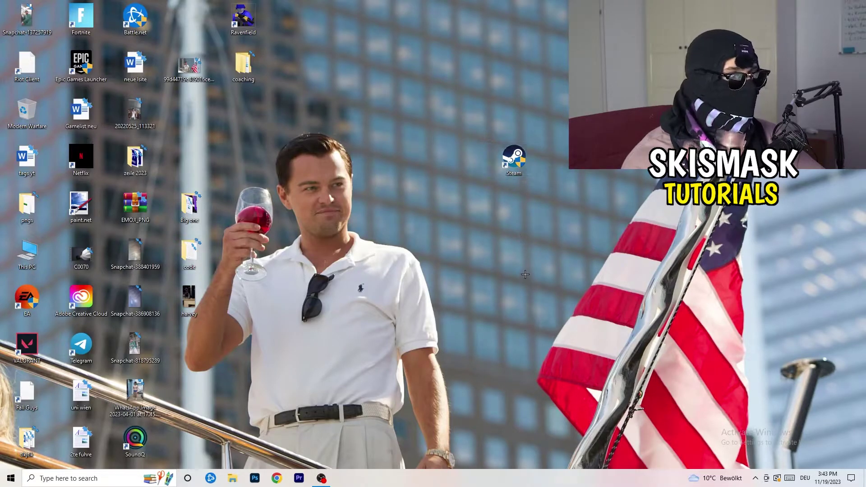
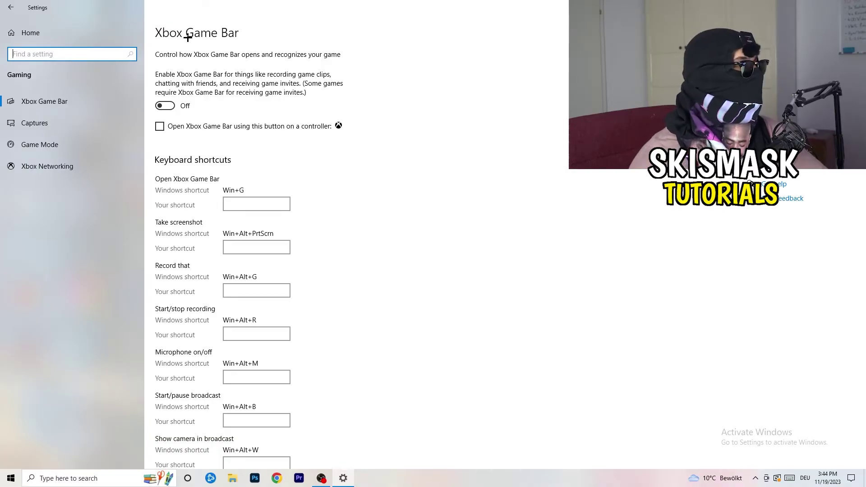
Review the gaming settings for captures, including background recording, recorded audio and video, and the Game Mode setting
click(82, 131)
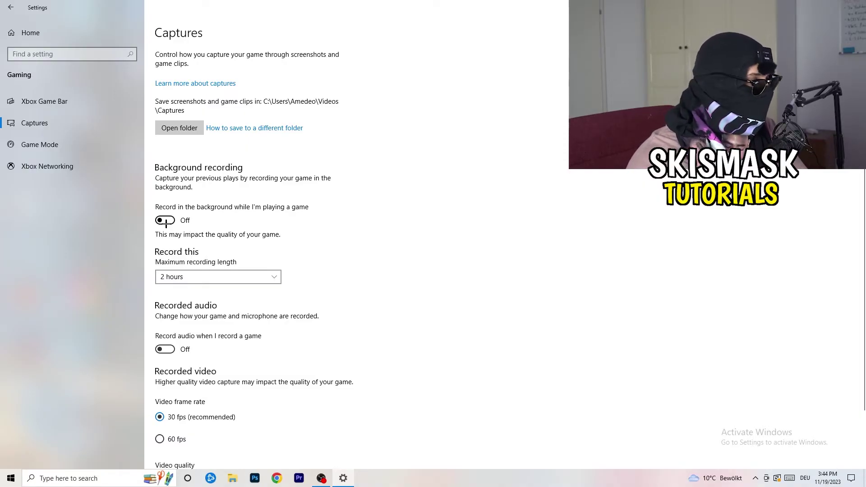
scroll(240, 316, down, 3)
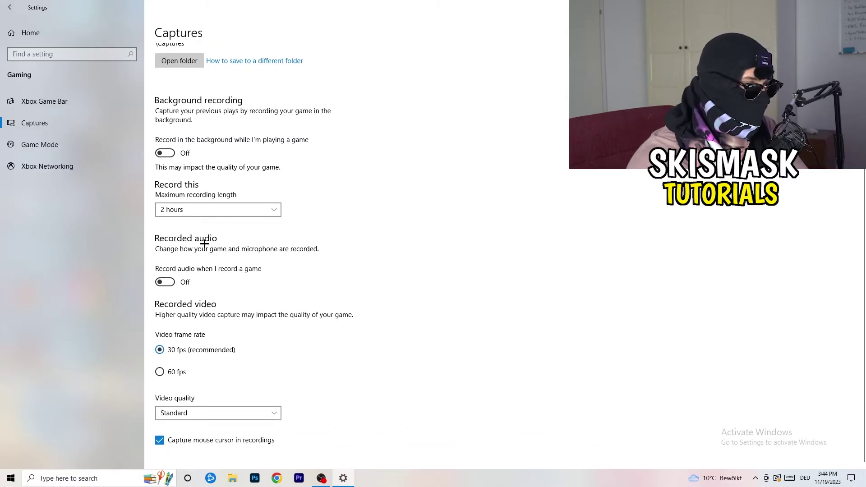
scroll(278, 366, up, 3)
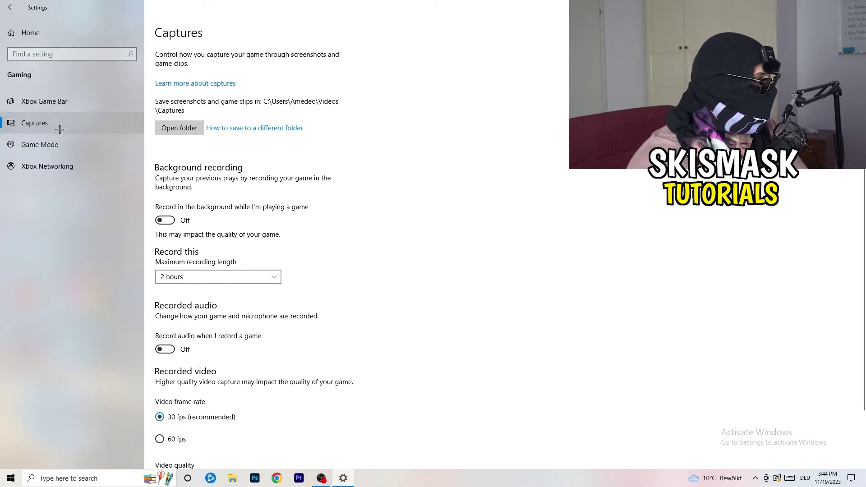
click(40, 144)
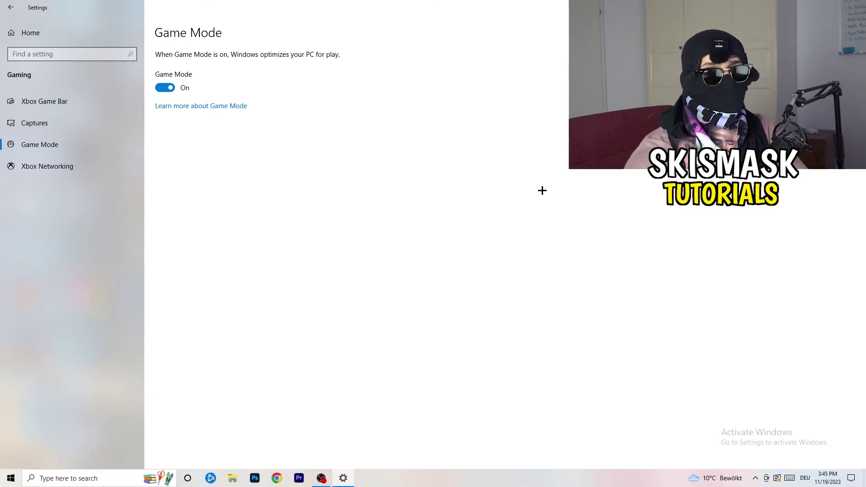
Check the Windows Update status under Update & Security and close Settings
click(9, 5)
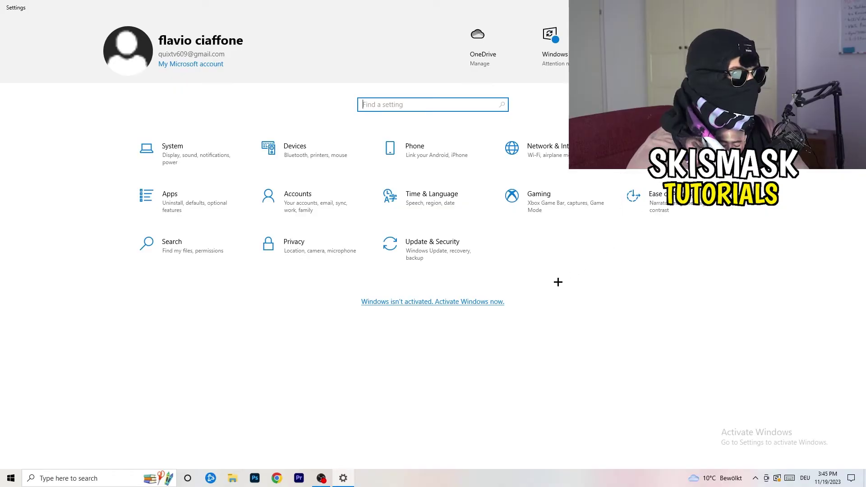
click(425, 249)
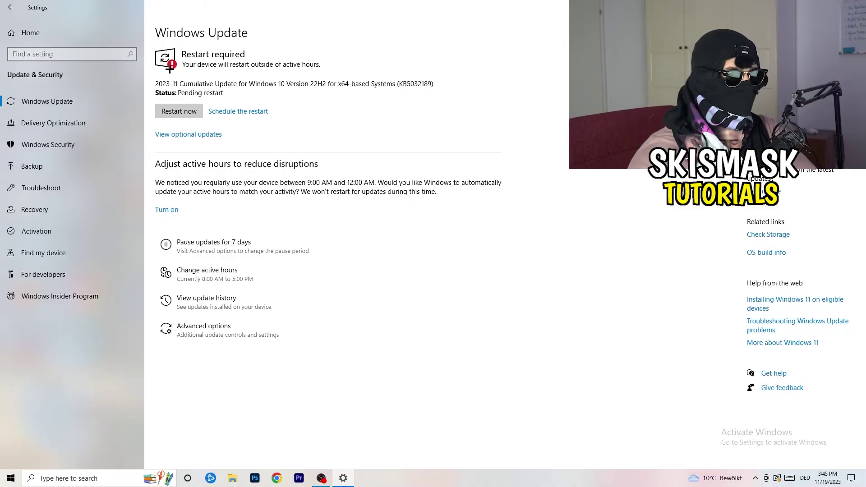
key(alt+F4)
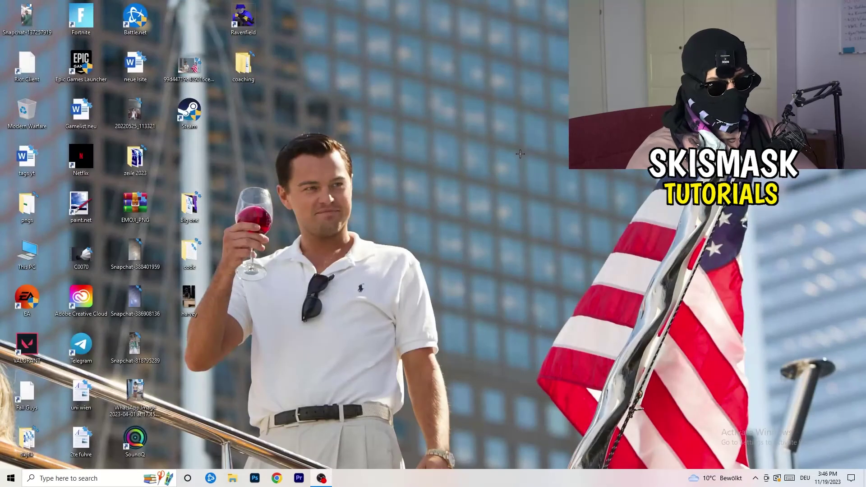